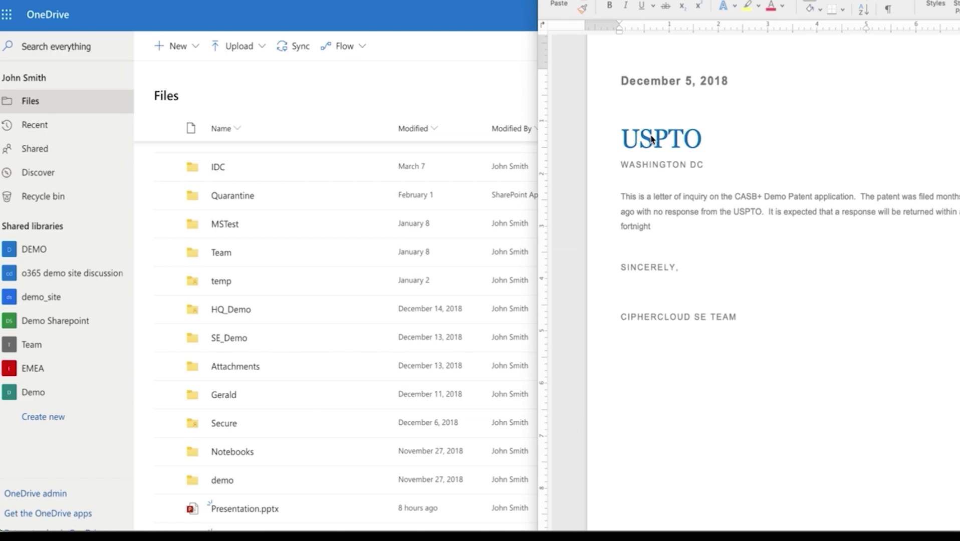
Upload USPTO Letter.docx into OneDrive Files and open its details pane with an enlarged preview
left_click(652, 139)
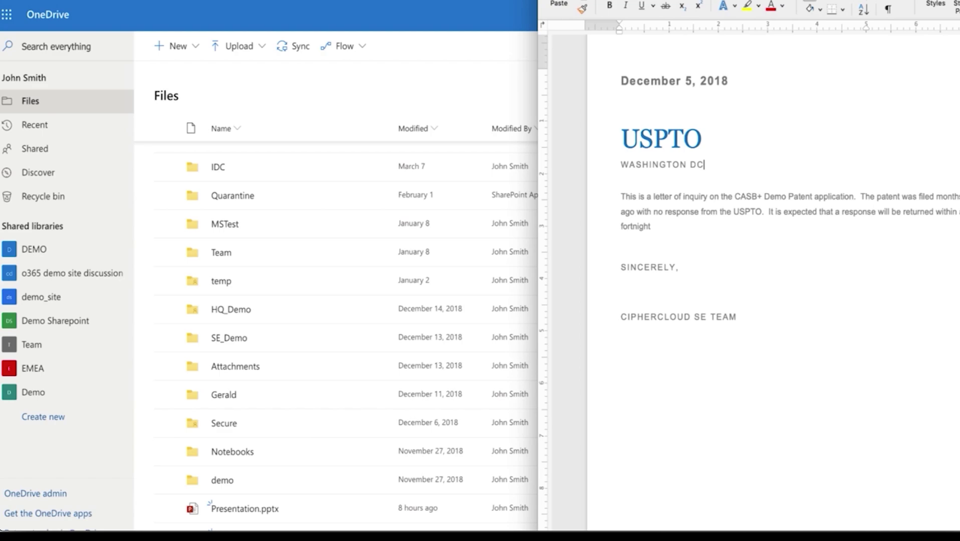
left_click_drag(464, 245, 544, 474)
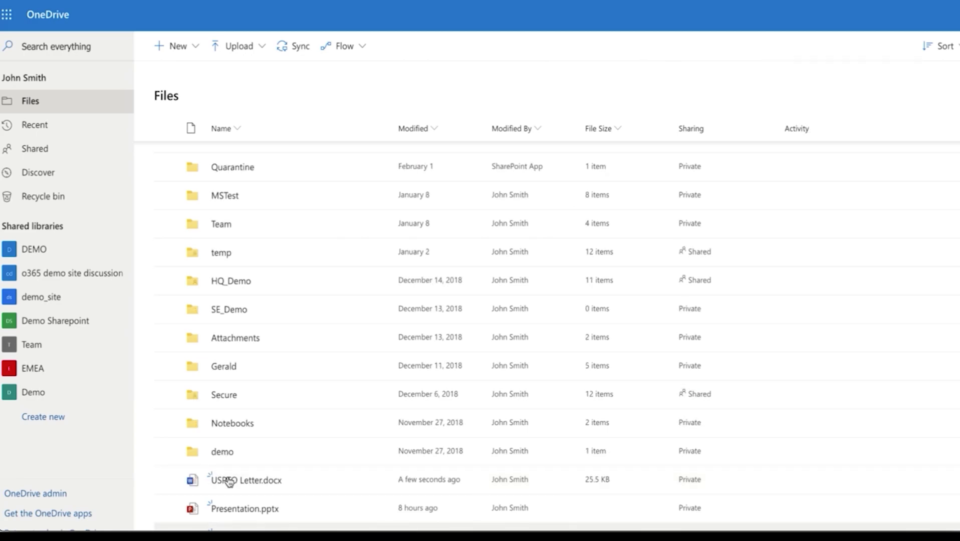
right_click(226, 480)
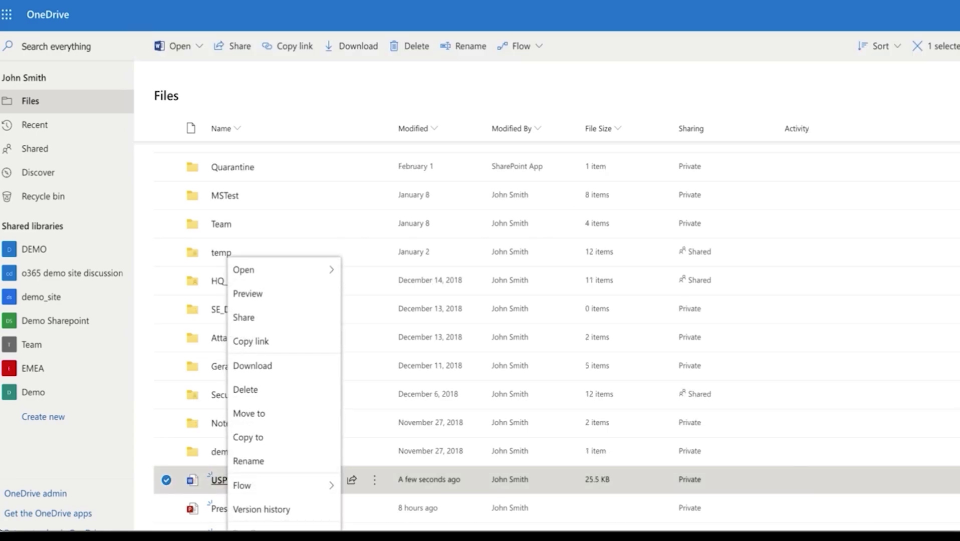
left_click(248, 528)
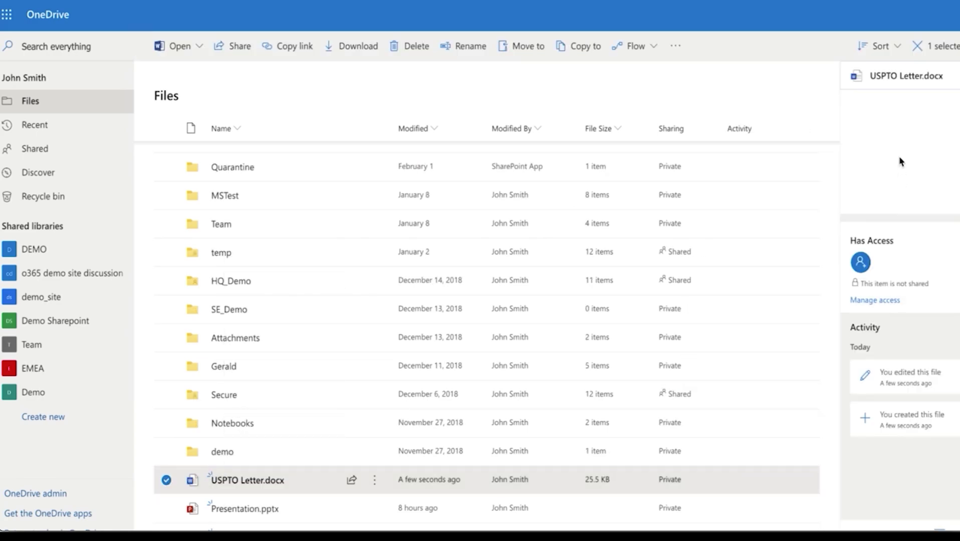
left_click(879, 156)
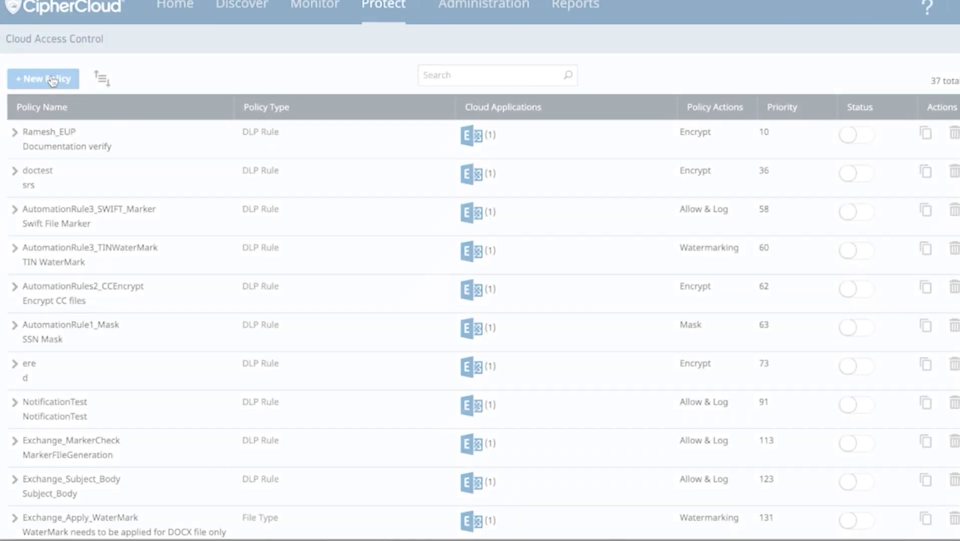
Start a new policy named HIPAA_DENY_EXT_USERS, described as 'Remove External Recipients of Emails'
left_click(43, 79)
type("HIPAA_DENY_EXT_USERS")
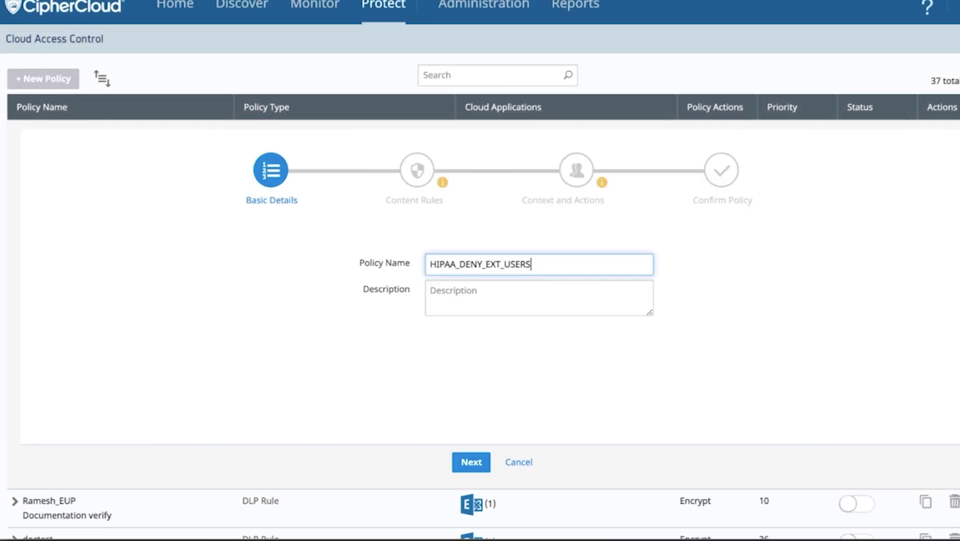
left_click(449, 295)
type("Remove External Recipients of Emails")
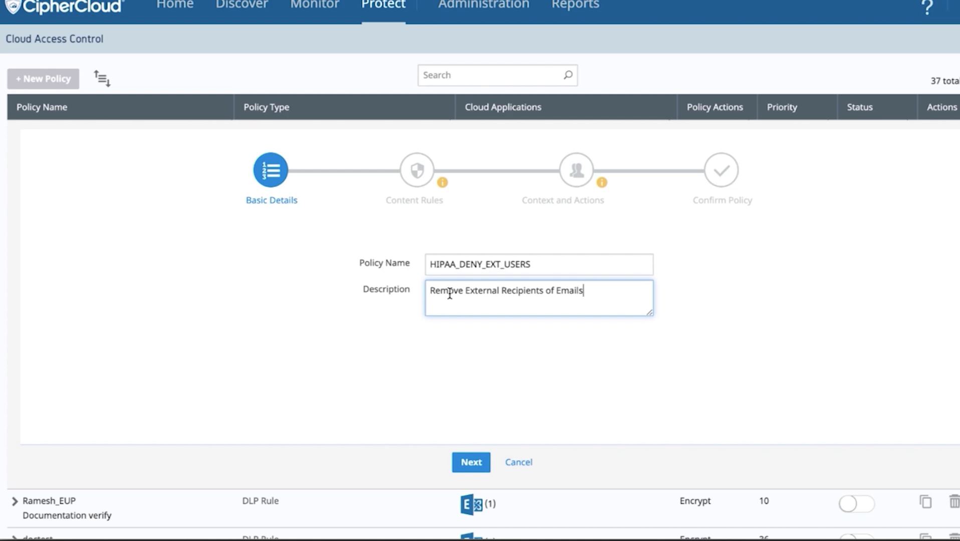
Choose US HIPAA as the policy's content rule template
left_click(471, 462)
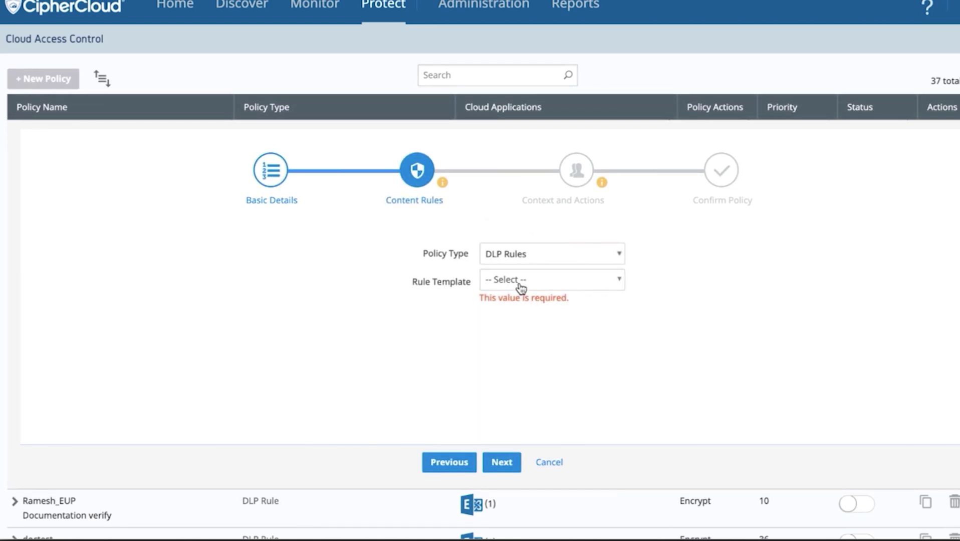
left_click(517, 281)
scroll(518, 306, "down", 3)
left_click(519, 306)
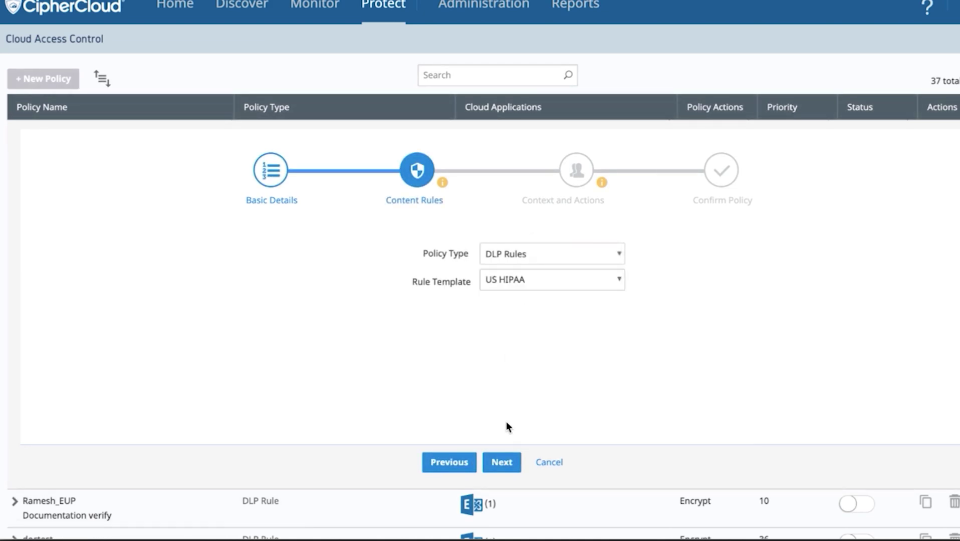
left_click(504, 462)
Apply the policy to O365_CasbQA.exchange with a Sender context targeting All Users
scroll(70, 431, "down", 3)
left_click(66, 427)
left_click(366, 353)
left_click(371, 362)
left_click(581, 359)
left_click(732, 351)
left_click(703, 431)
scroll(613, 433, "down", 4)
left_click(500, 446)
left_click(434, 194)
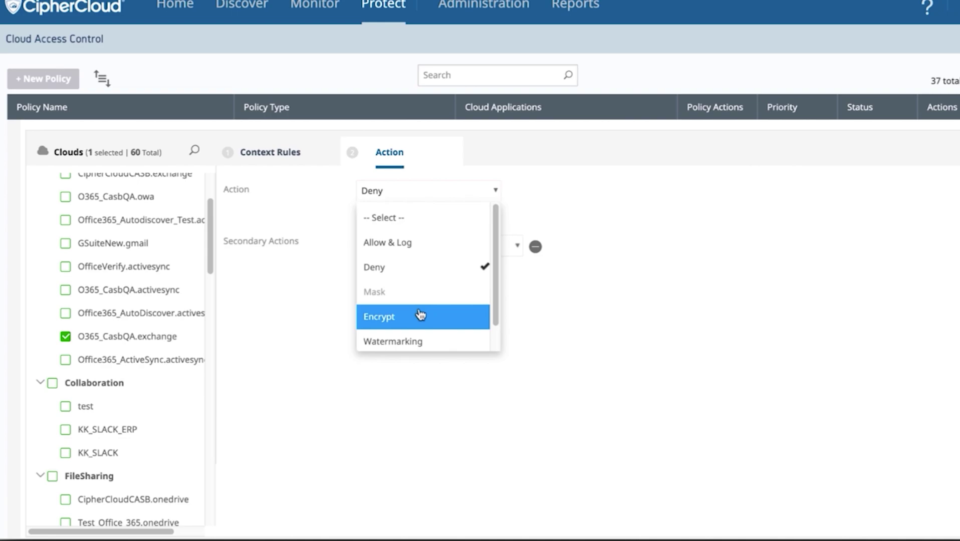
Set the action to Allow & Log and remove External recipients for All Users
scroll(420, 315, "down", 1)
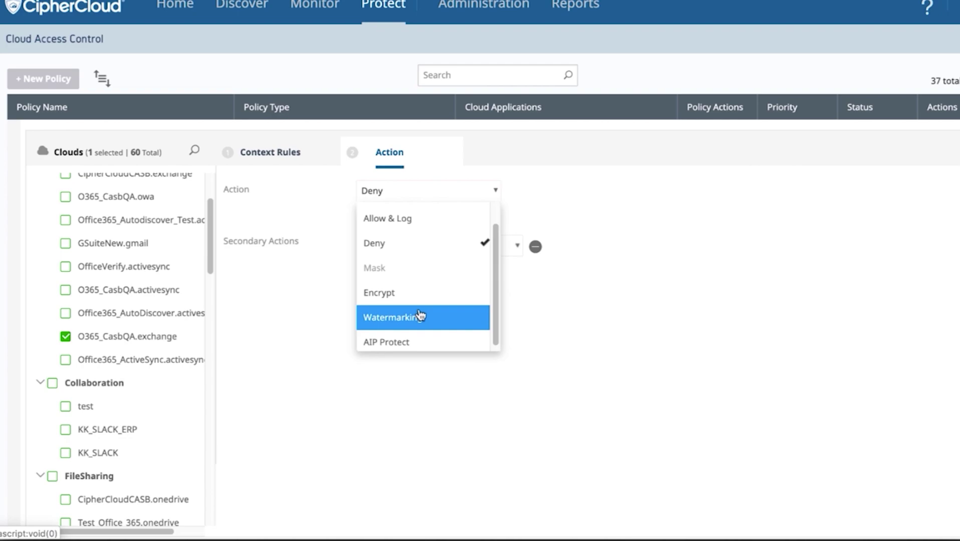
scroll(420, 315, "up", 1)
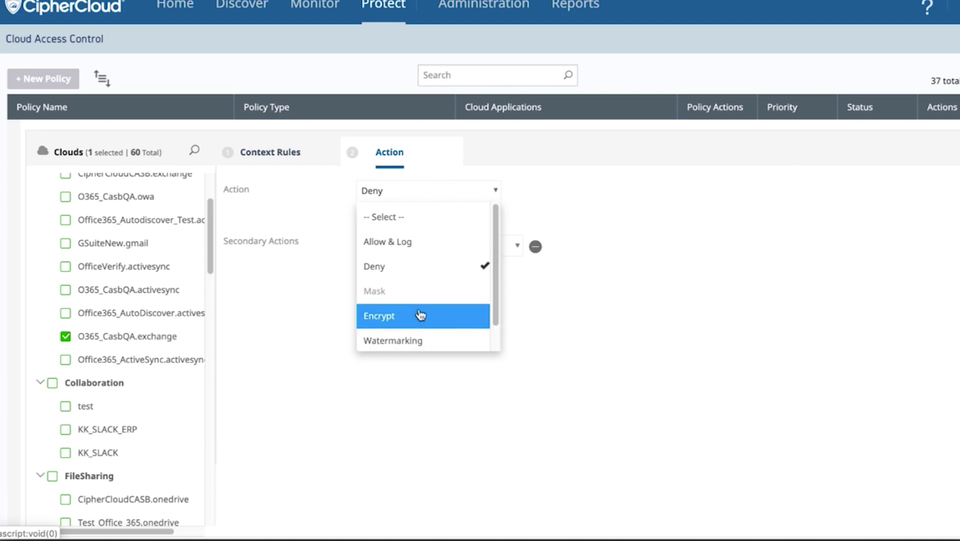
left_click(406, 245)
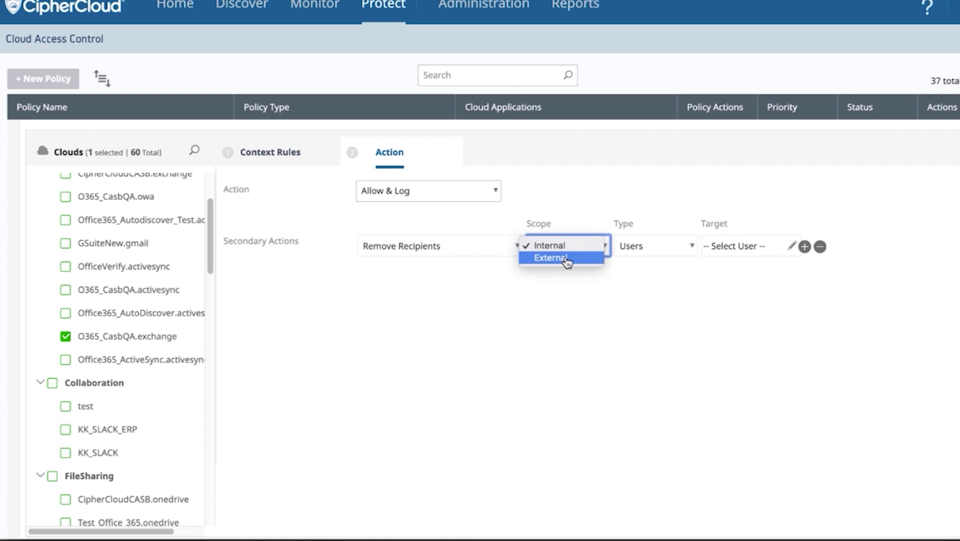
left_click(566, 260)
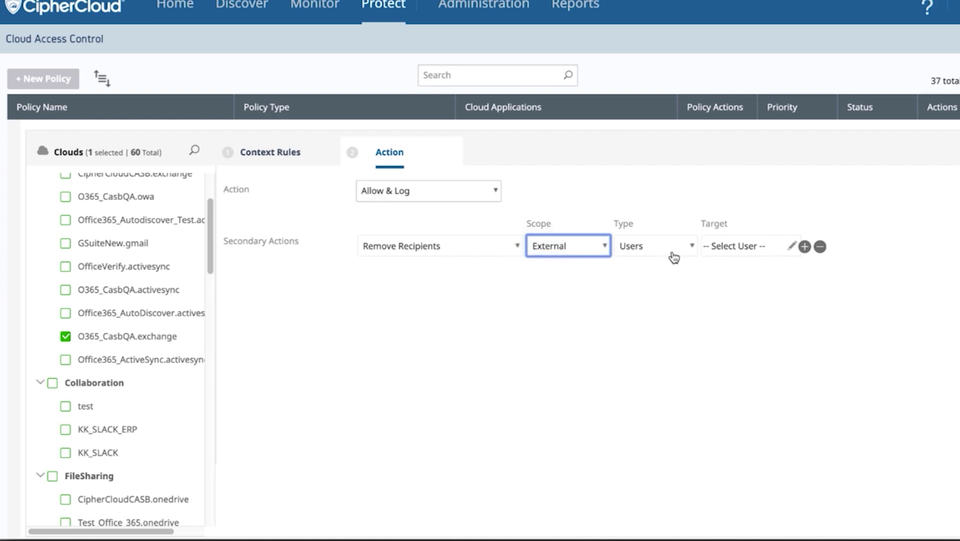
left_click(727, 248)
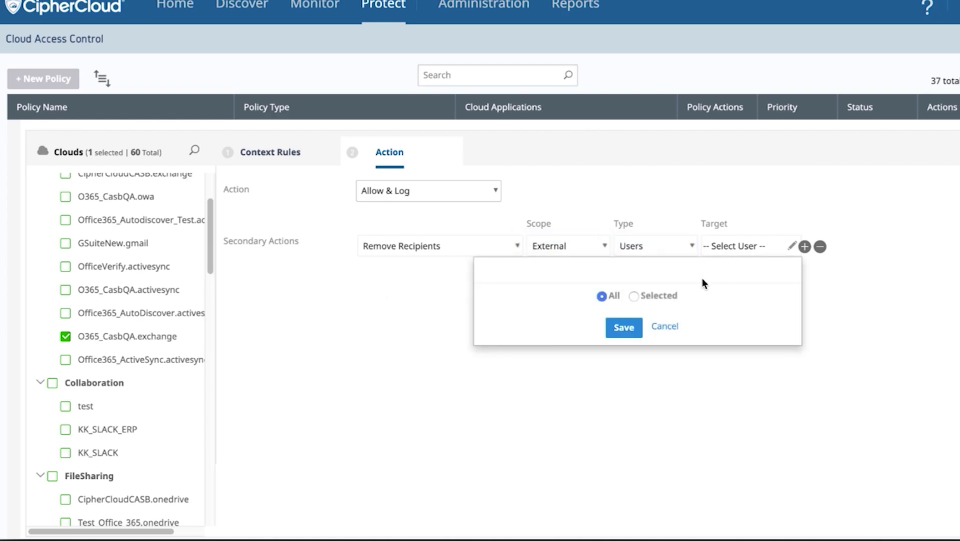
left_click(624, 327)
Add an Email secondary action sending the External Violation Notification
left_click(804, 247)
left_click(501, 273)
left_click(381, 282)
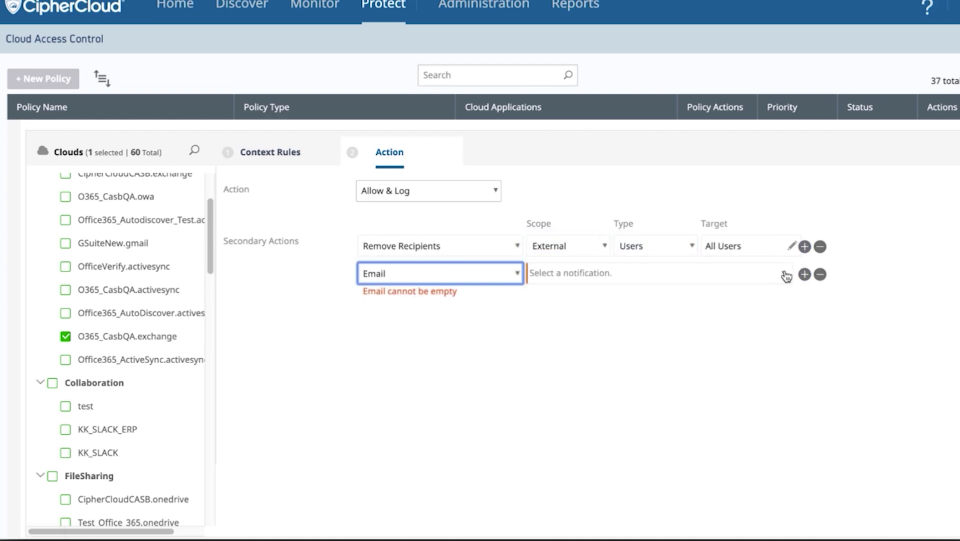
left_click(785, 274)
scroll(666, 331, "down", 5)
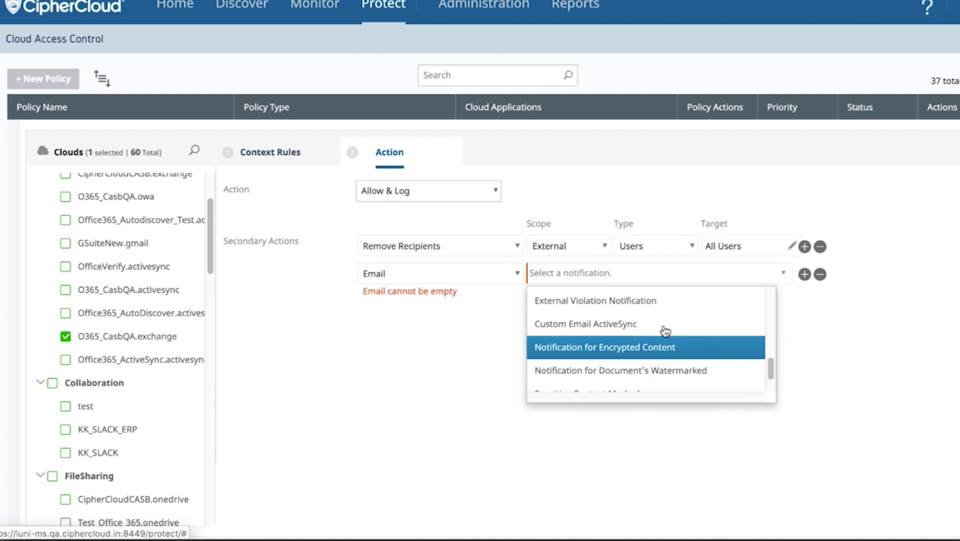
left_click(657, 301)
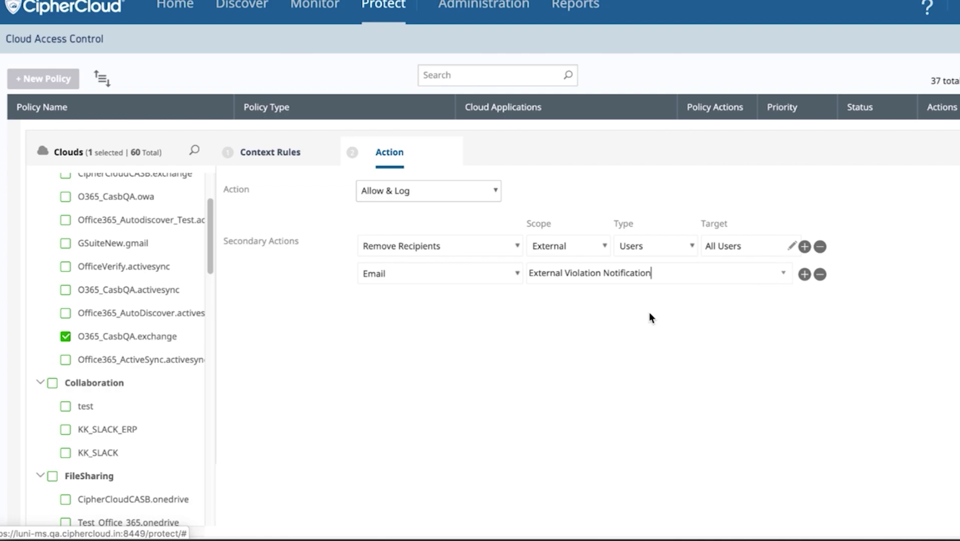
scroll(649, 318, "down", 2)
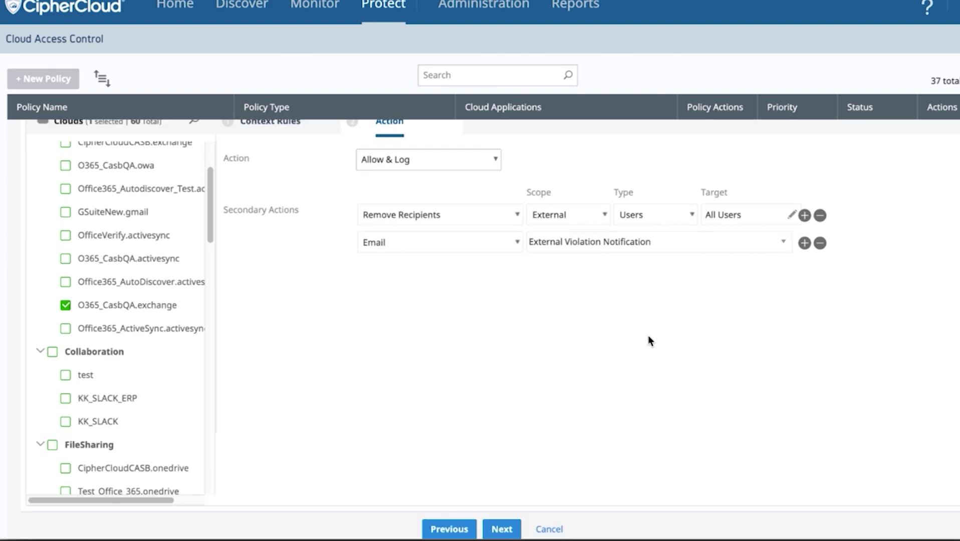
Review the policy summary and confirm to create HIPAA_DENY_EXT_USERS
left_click(503, 526)
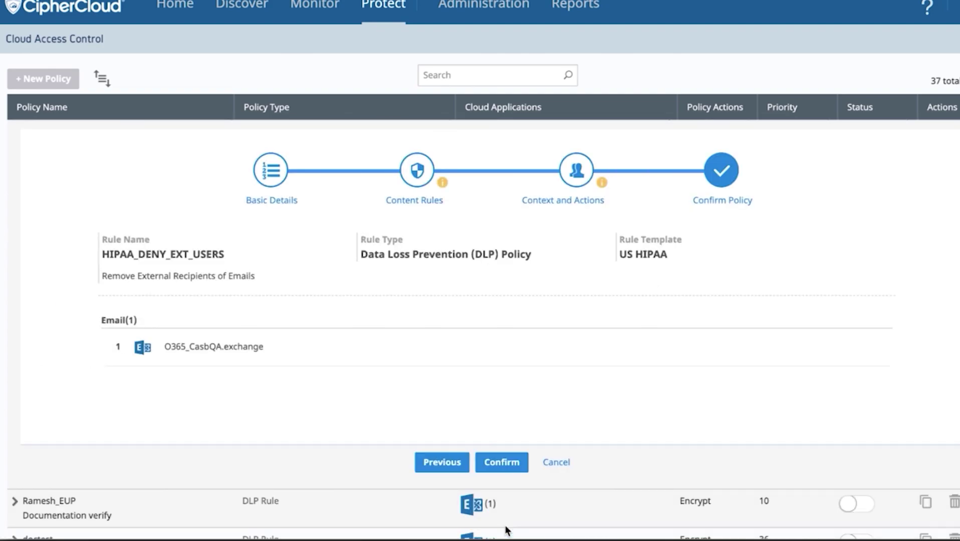
left_click(505, 463)
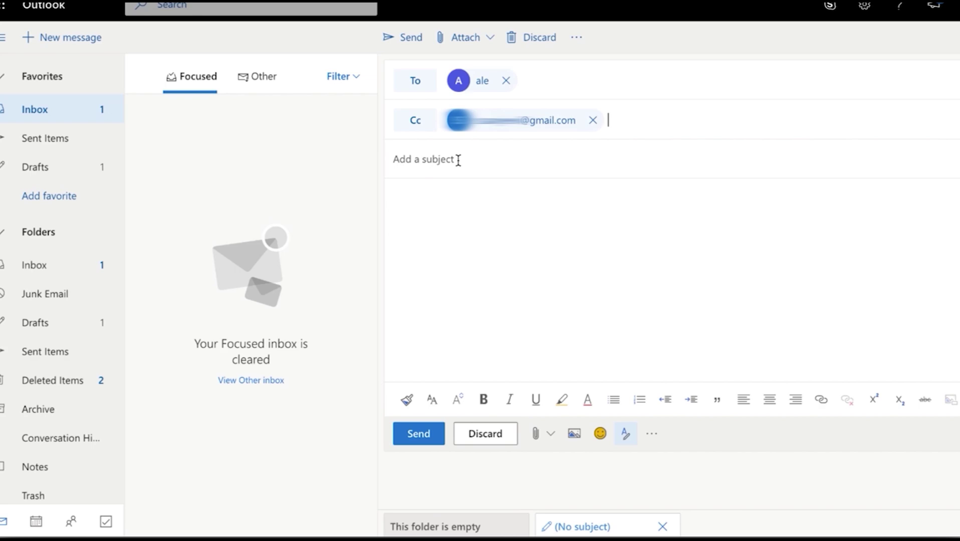
Write subject 'Medical record for transcription' with a greeting, one-line body and sign-off, then browse for an attachment
left_click(459, 160)
type("Medical record for transcription")
left_click(454, 193)
type("Hi Ale,")
key("Return")
key("Return")
type("Please find attached Gina's Medical record for transcription")
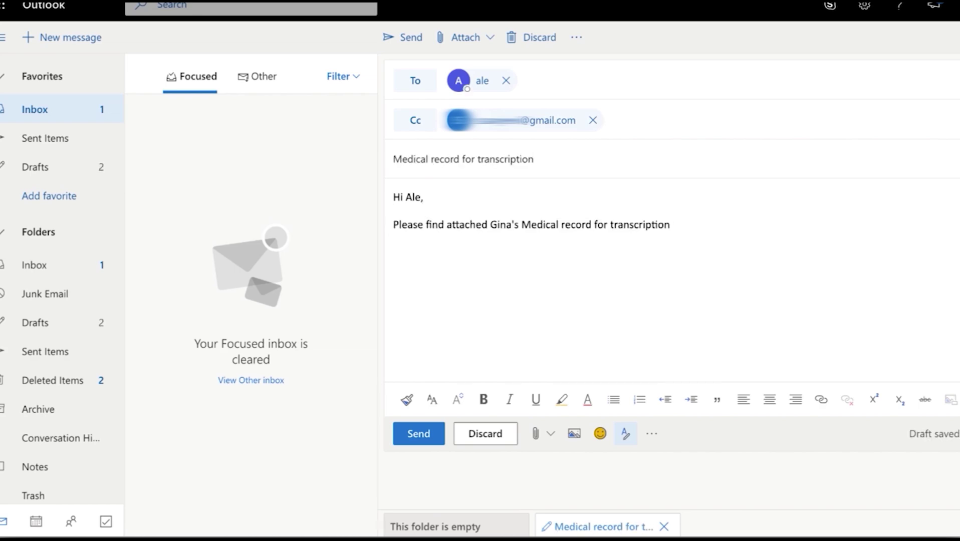
type(".")
key("Return")
key("Return")
type("Thanks")
key("Return")
type("Vijay")
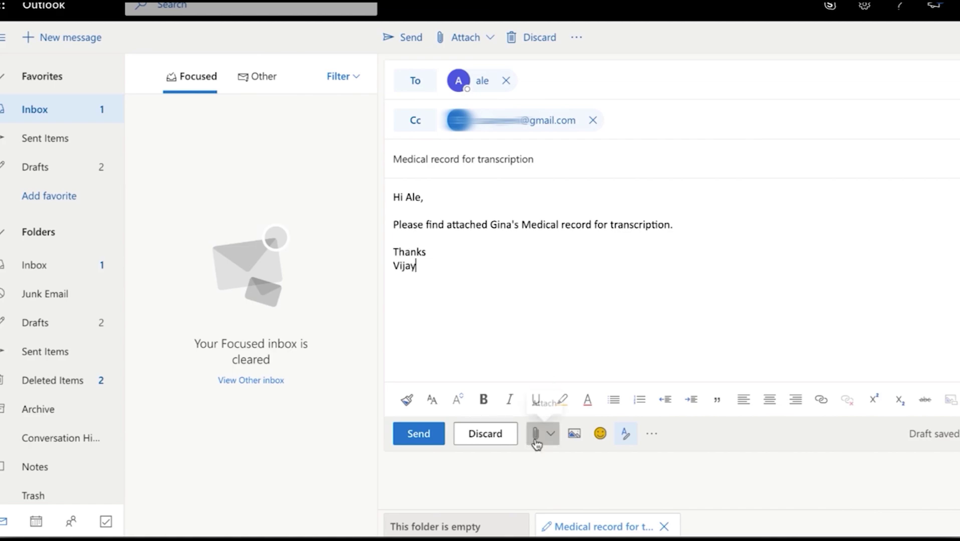
left_click(536, 444)
left_click(555, 389)
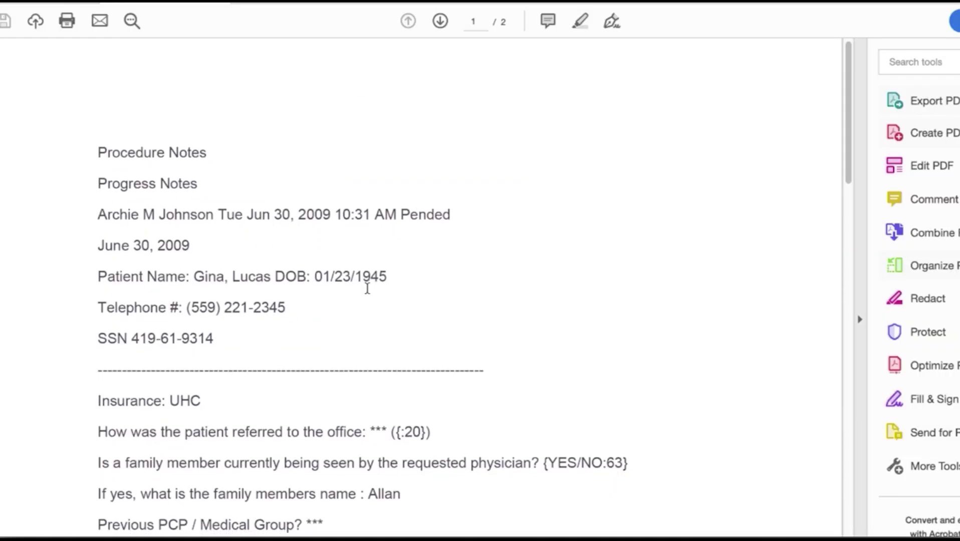
scroll(368, 286, "down", 3)
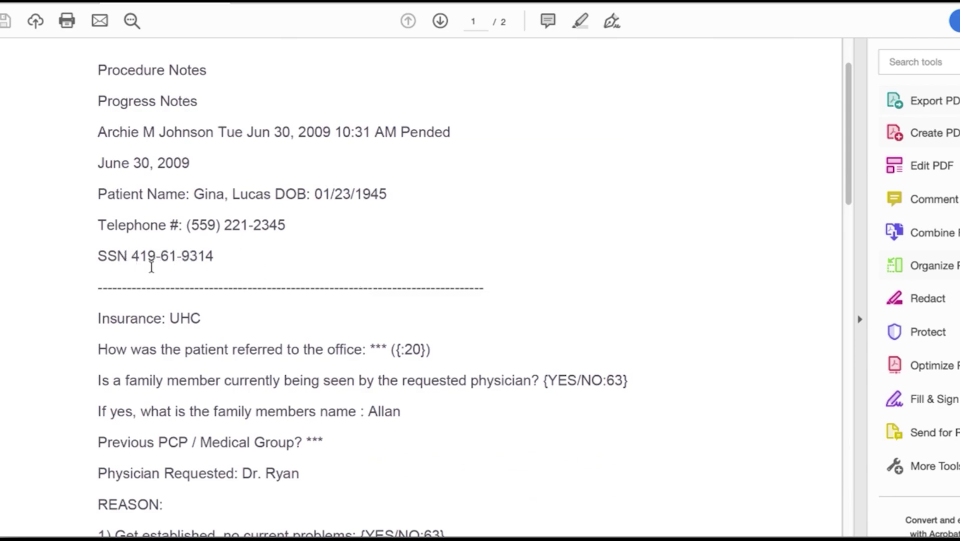
scroll(208, 339, "down", 15)
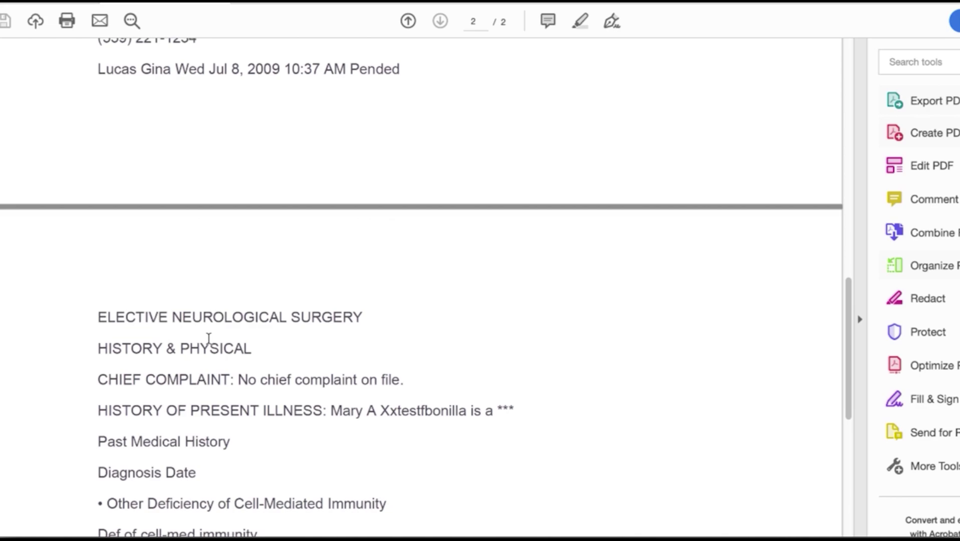
scroll(208, 339, "down", 5)
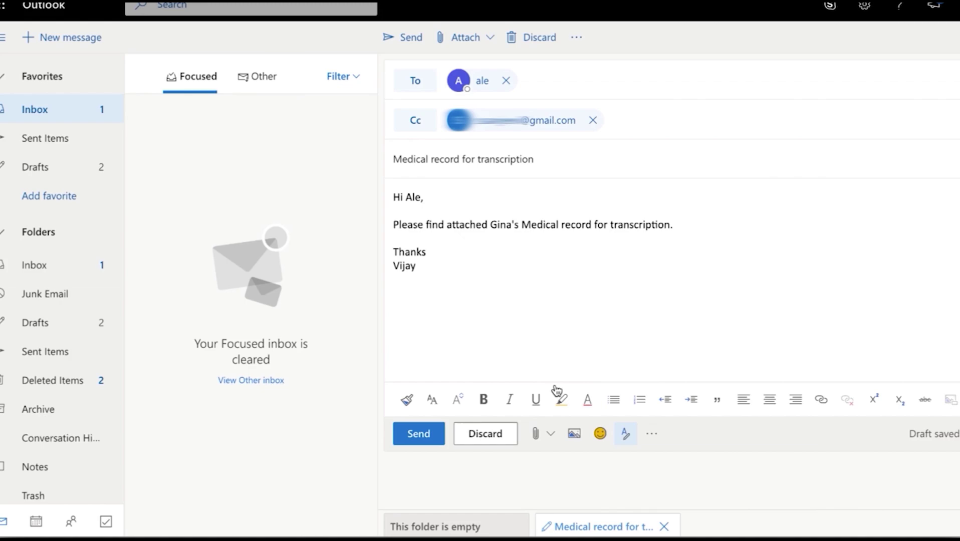
Attach the medical procedures record PDF, send the email, and check the Other inbox
double_click(392, 16)
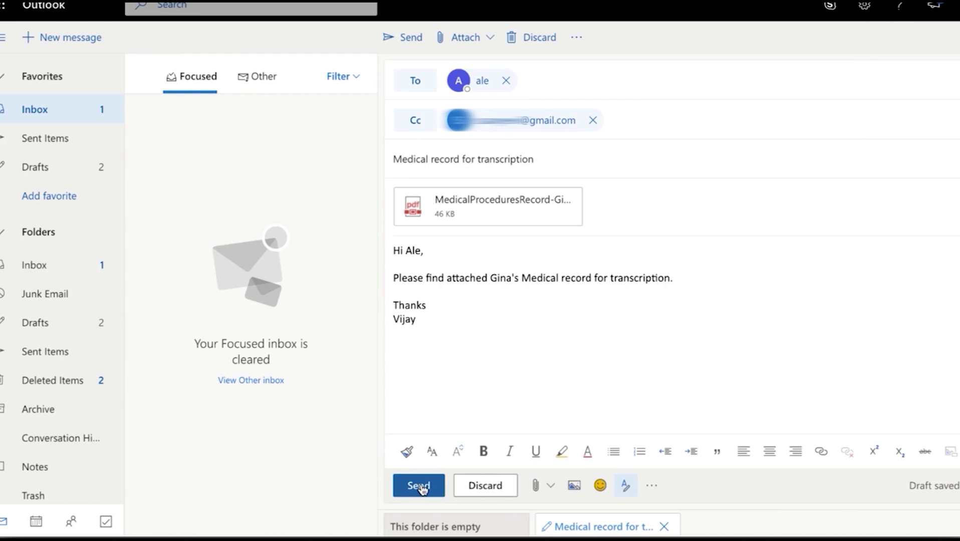
left_click(420, 486)
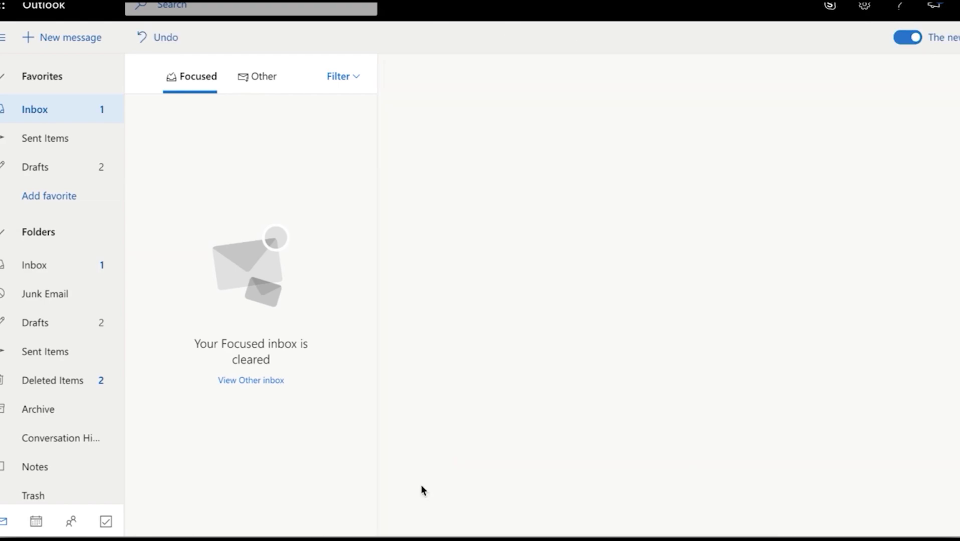
left_click(271, 80)
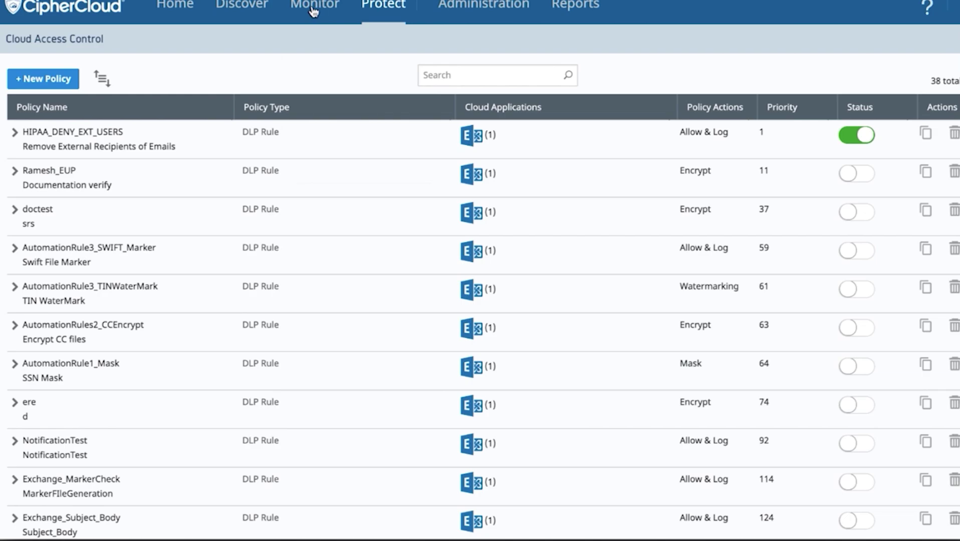
Filter Activity Audit Logs to HIPAA_DENY_EXT_USERS and inspect the raw event JSON
mouse_move(314, 10)
left_click(313, 44)
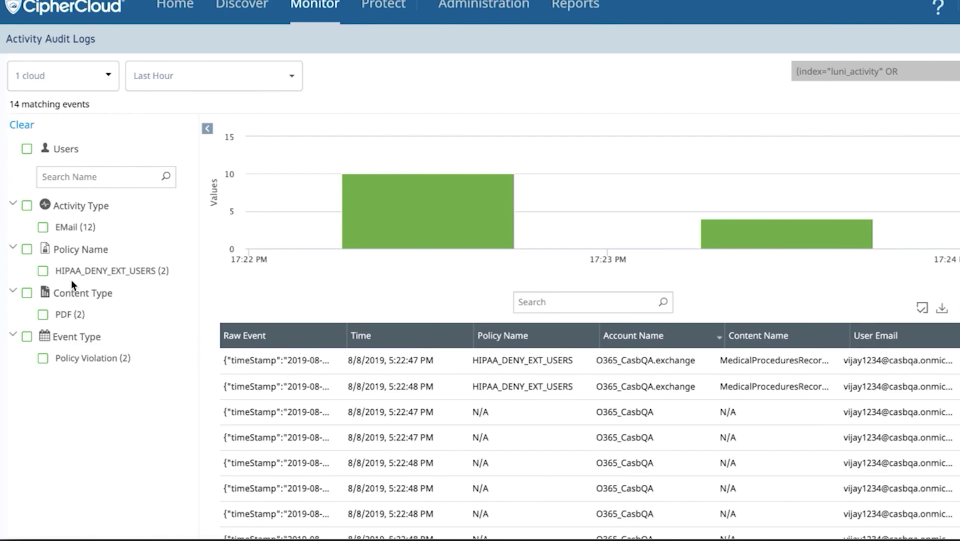
left_click(42, 272)
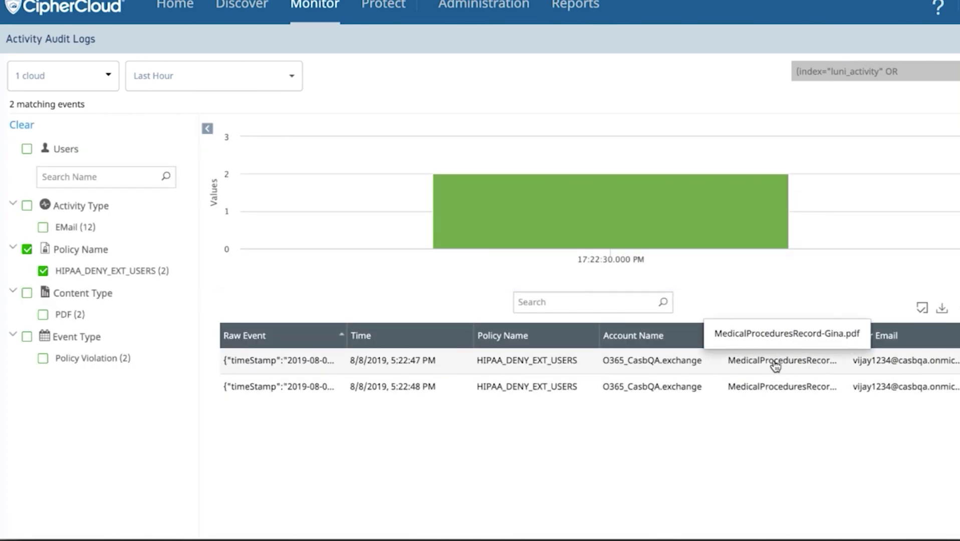
mouse_move(271, 362)
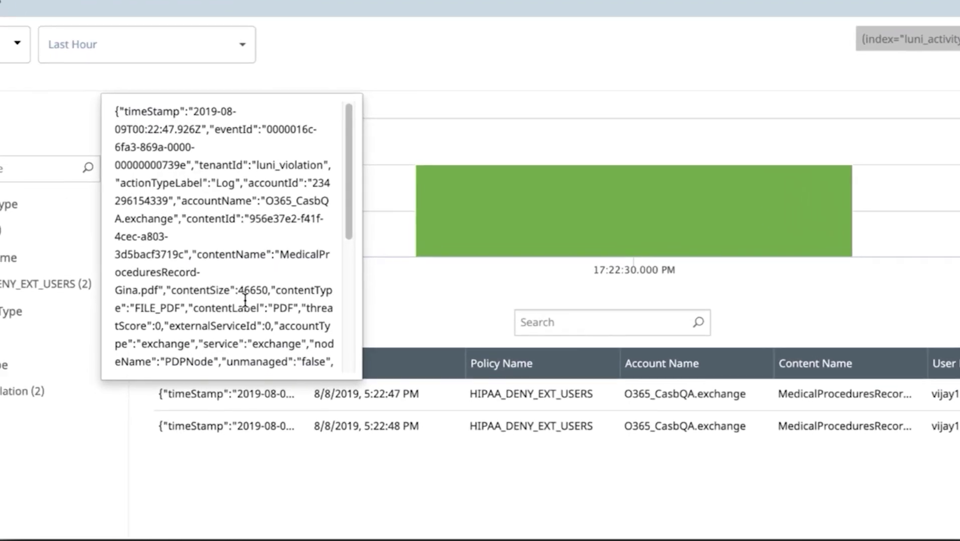
scroll(245, 299, "down", 5)
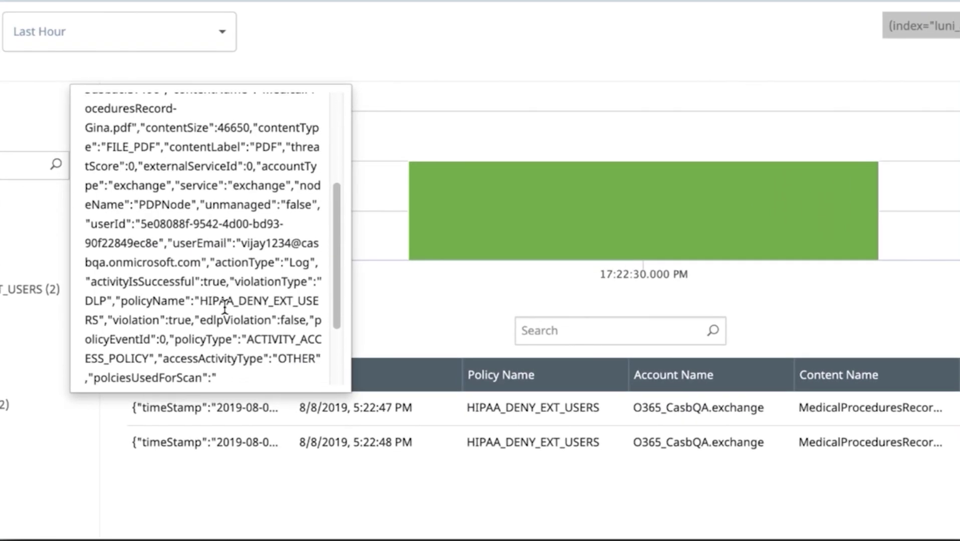